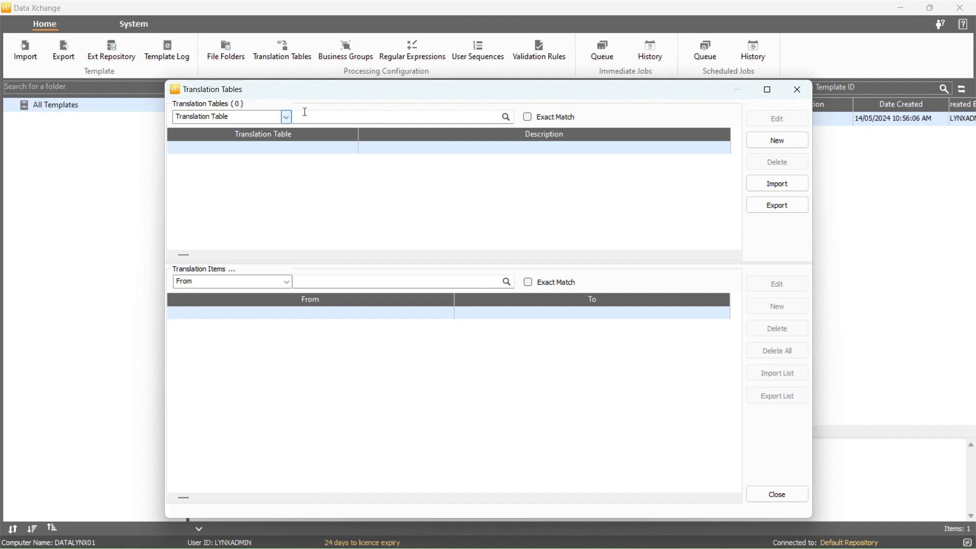
Set the translation tables search to look in Description
{"action": "left_click", "coordinate": [330, 112]}
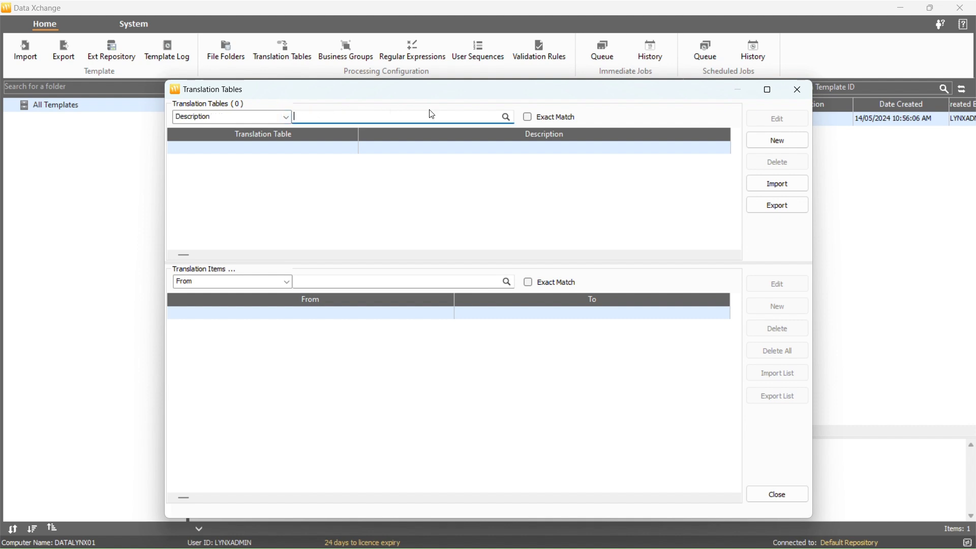
{"action": "scroll", "coordinate": [279, 121], "scroll_direction": "up", "scroll_amount": 1}
{"action": "left_click", "coordinate": [286, 120]}
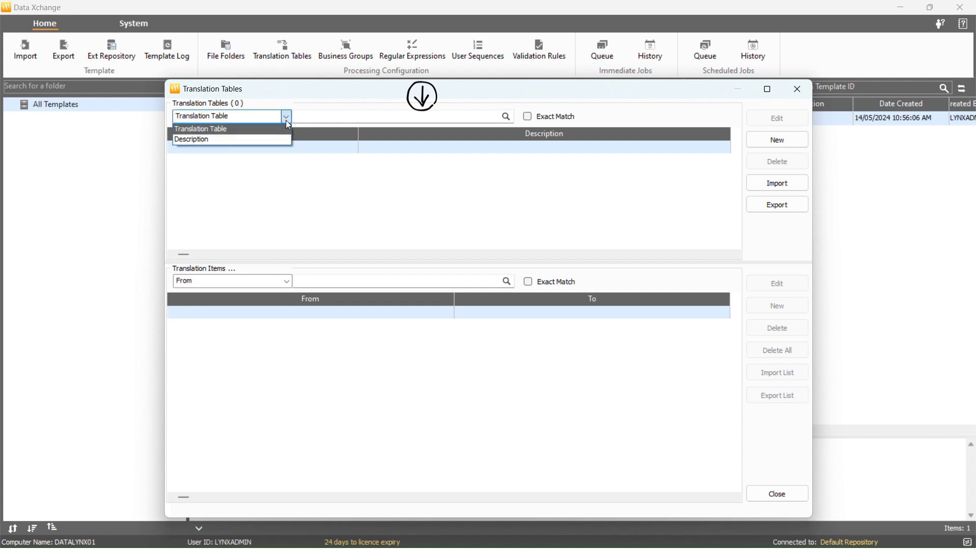
{"action": "left_click", "coordinate": [270, 138]}
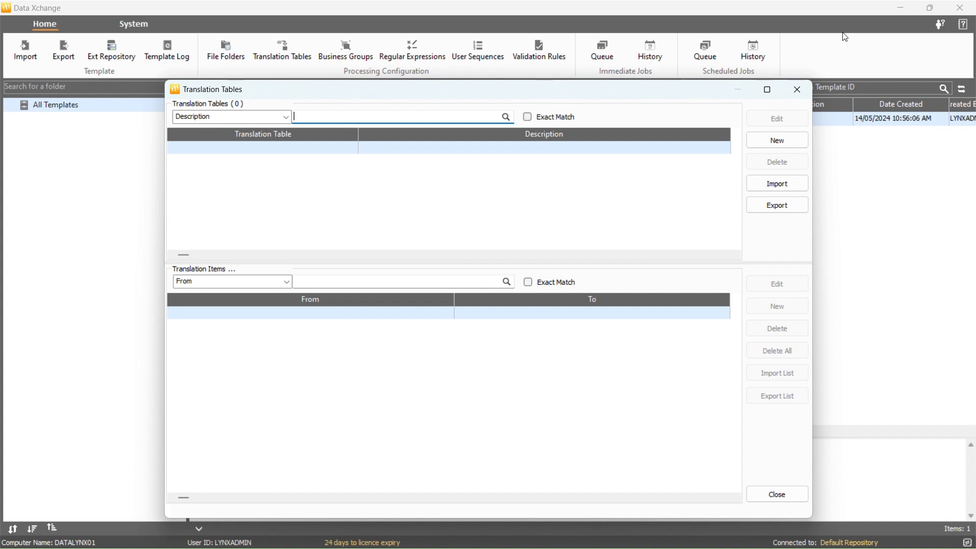
Create and save a translation table named DX_CULTURE_TYPE with the description Culture Type
{"action": "left_click", "coordinate": [807, 137]}
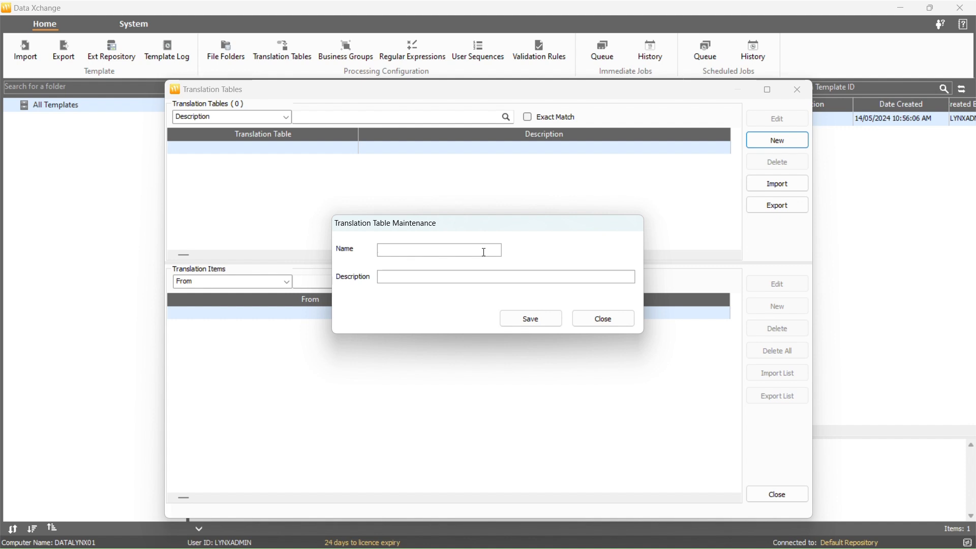
{"action": "type", "text": "DX_CULTURE_TYPE"}
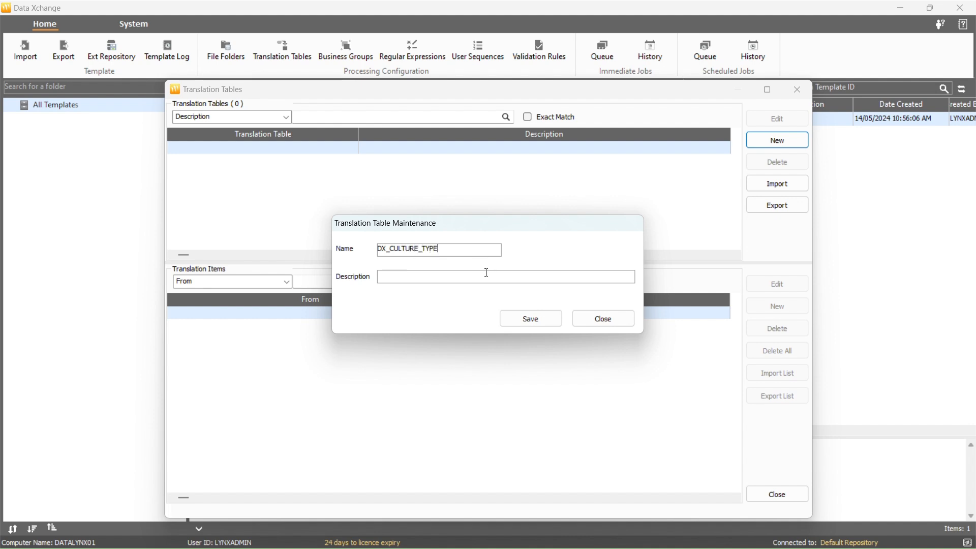
{"action": "left_click", "coordinate": [487, 273]}
{"action": "type", "text": "Culture Type"}
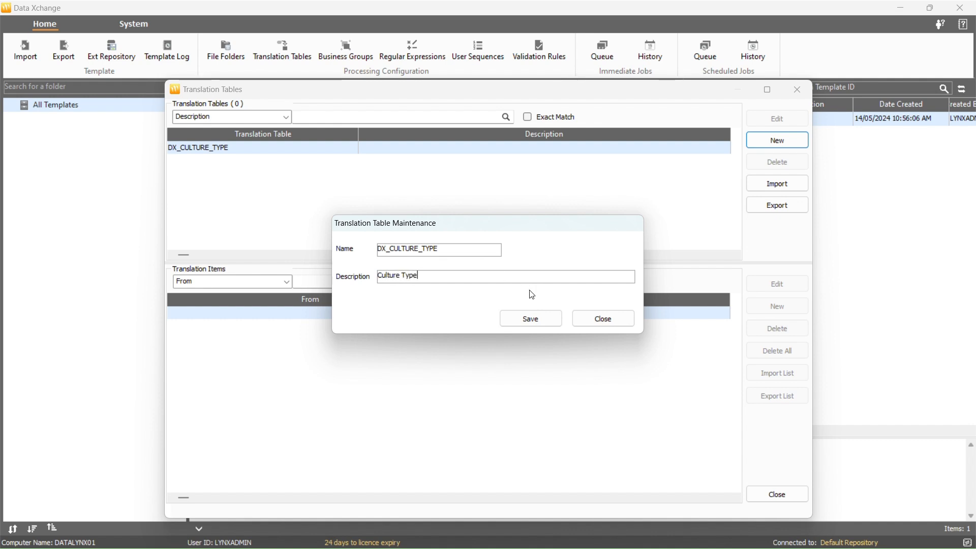
{"action": "left_click", "coordinate": [518, 317]}
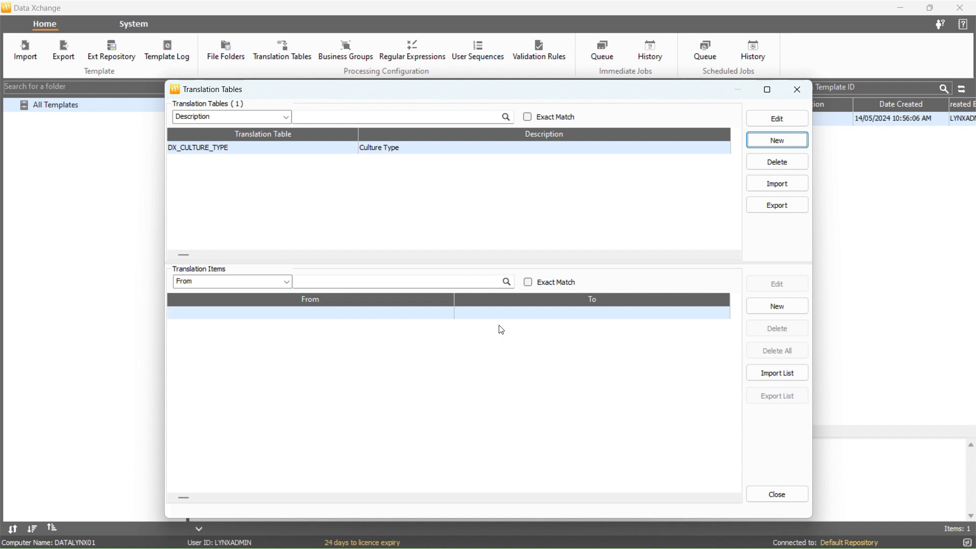
Add translation items to DX_CULTURE_TYPE that map he to Hebrew and ar to Arabic
{"action": "left_click", "coordinate": [763, 307]}
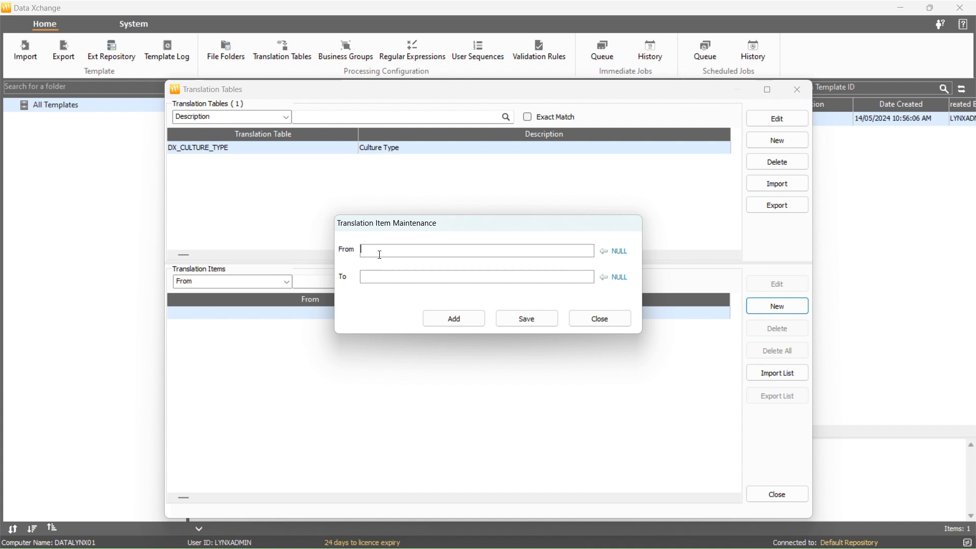
{"action": "left_click", "coordinate": [384, 274]}
{"action": "type", "text": "Hebrew"}
{"action": "left_click", "coordinate": [429, 318]}
{"action": "type", "text": "ar"}
{"action": "left_click", "coordinate": [418, 277]}
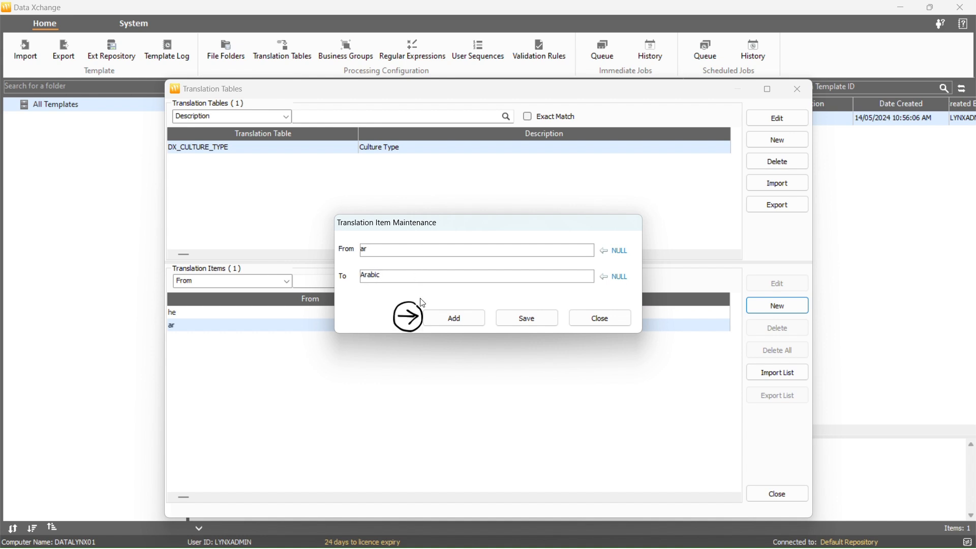
{"action": "left_click", "coordinate": [426, 312]}
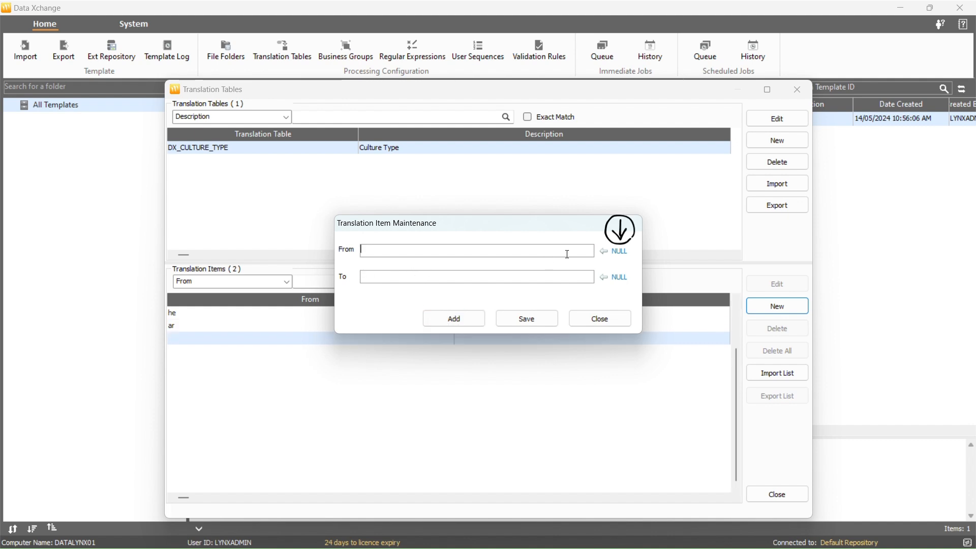
Add and save a translation item mapping the NULL value to Unknown, and change its To value to %NULL%
{"action": "left_click", "coordinate": [619, 251]}
{"action": "left_click", "coordinate": [516, 277]}
{"action": "type", "text": "Unknow"}
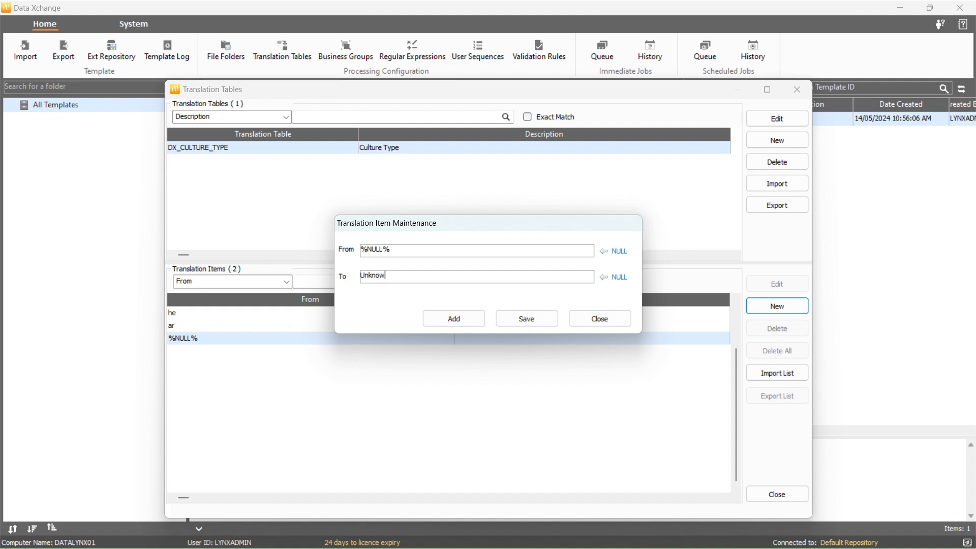
{"action": "type", "text": "n"}
{"action": "left_click", "coordinate": [526, 319]}
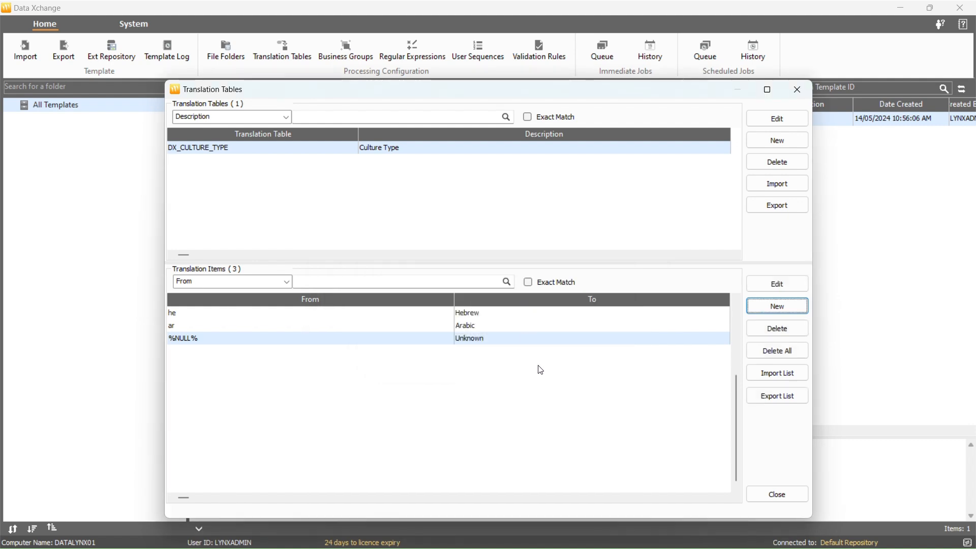
{"action": "left_click", "coordinate": [753, 288]}
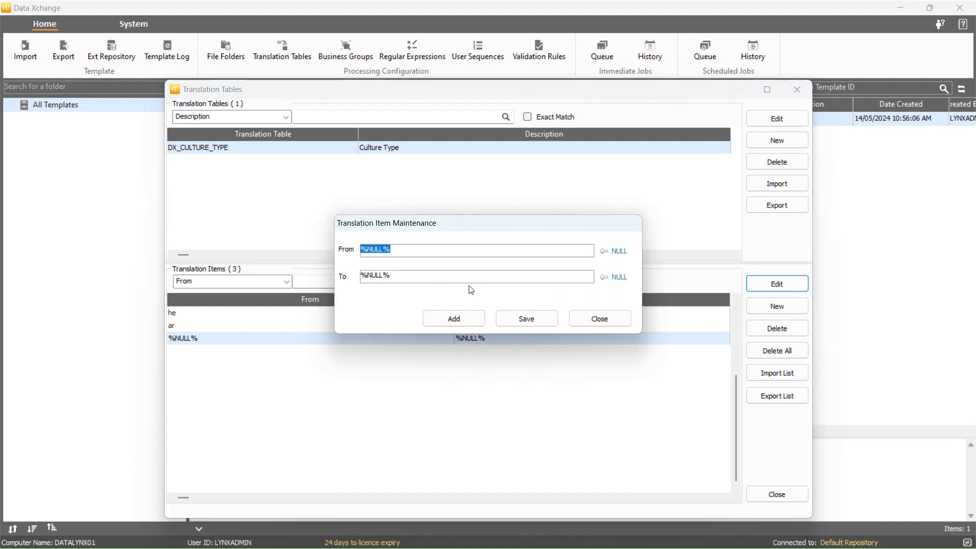
{"action": "left_click", "coordinate": [524, 318]}
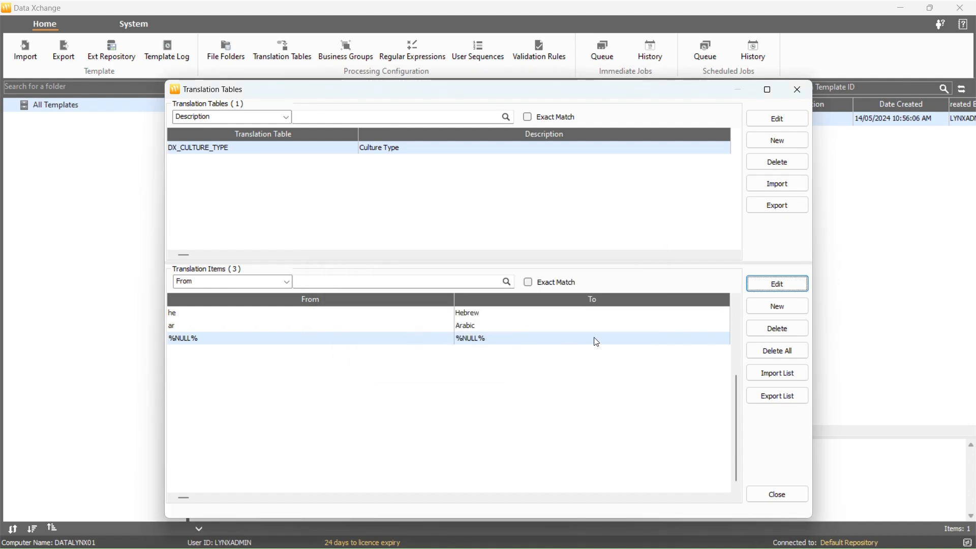
Delete the %NULL% translation item and all remaining items of DX_CULTURE_TYPE
{"action": "left_click", "coordinate": [755, 332]}
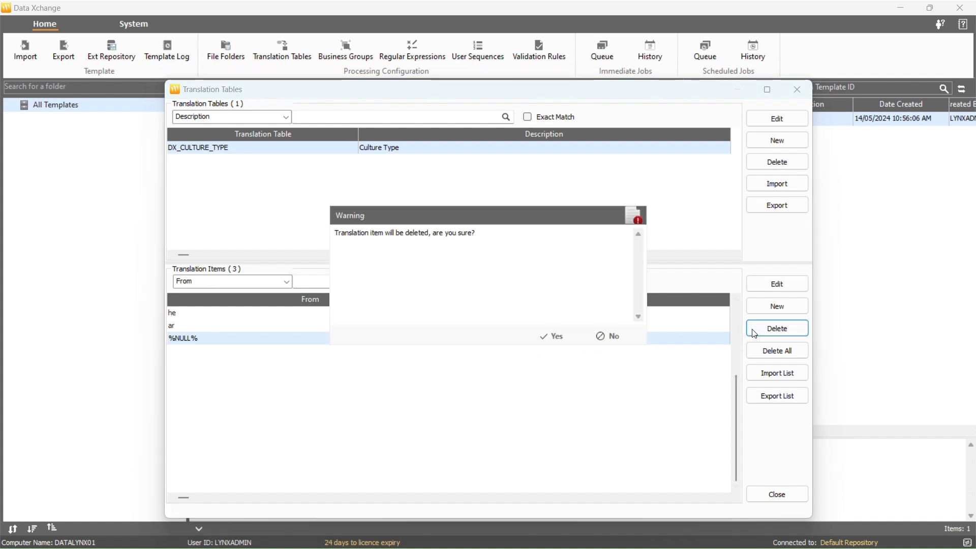
{"action": "left_click", "coordinate": [555, 336]}
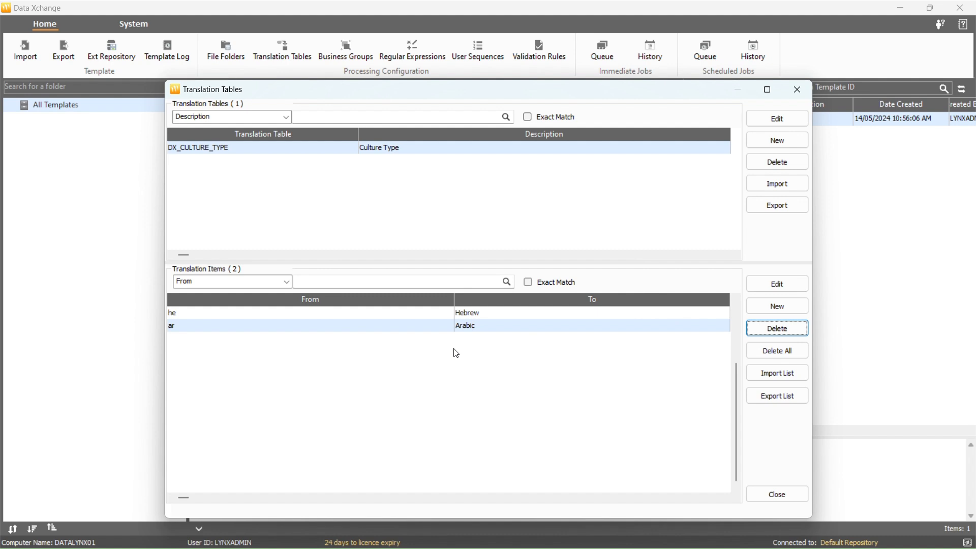
{"action": "left_click", "coordinate": [761, 355]}
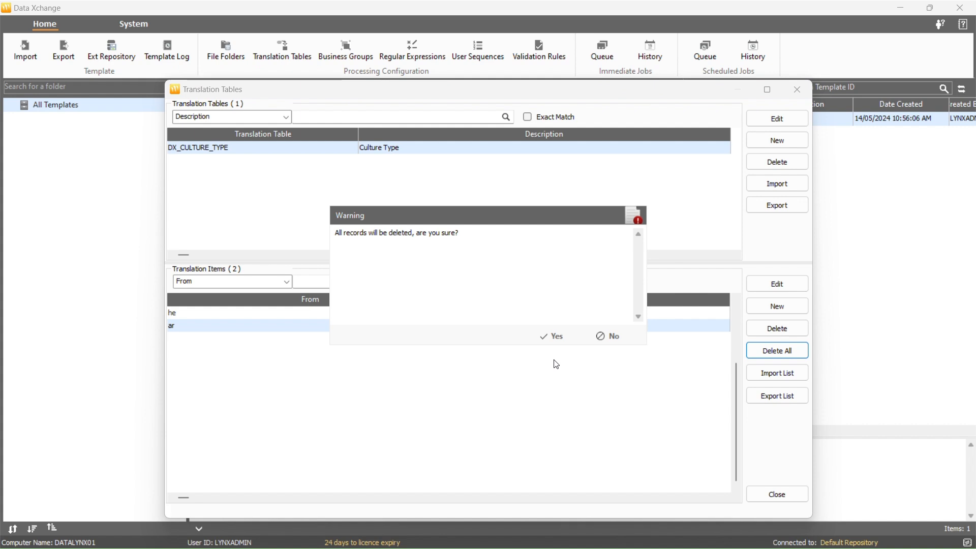
{"action": "left_click", "coordinate": [550, 341]}
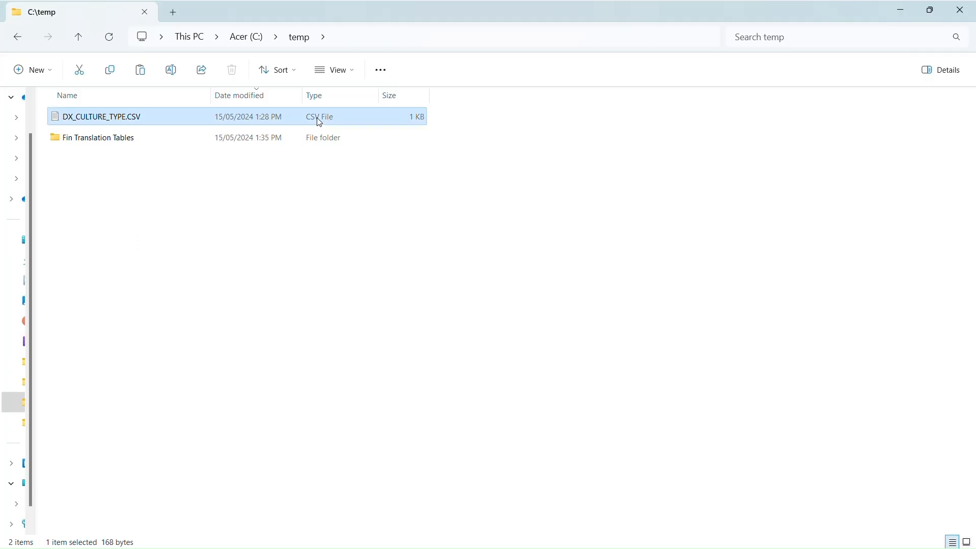
Open C:\temp\DX_CULTURE_TYPE.CSV in Notepad++ to examine its header and From/To layout, and return to Data Xchange
{"action": "right_click", "coordinate": [320, 119]}
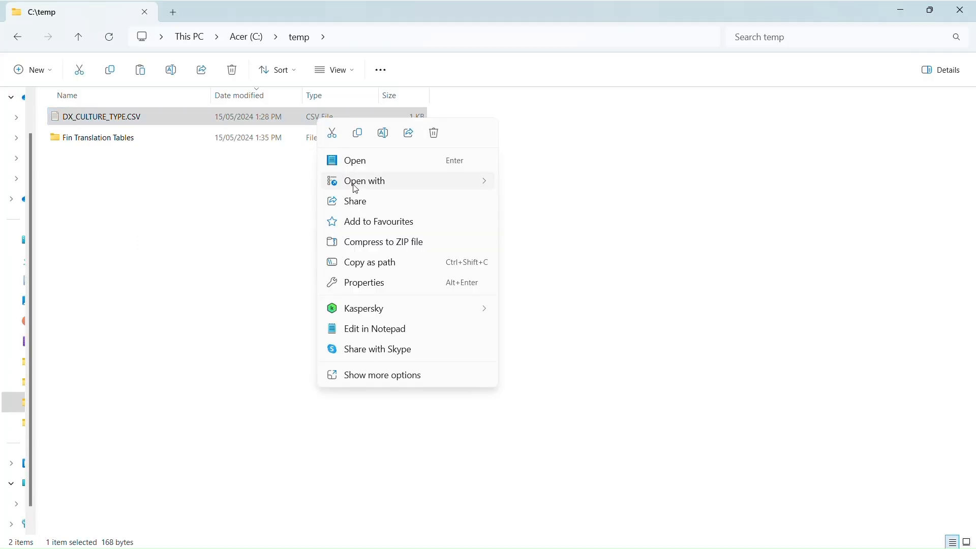
{"action": "mouse_move", "coordinate": [401, 187]}
{"action": "left_click", "coordinate": [510, 228]}
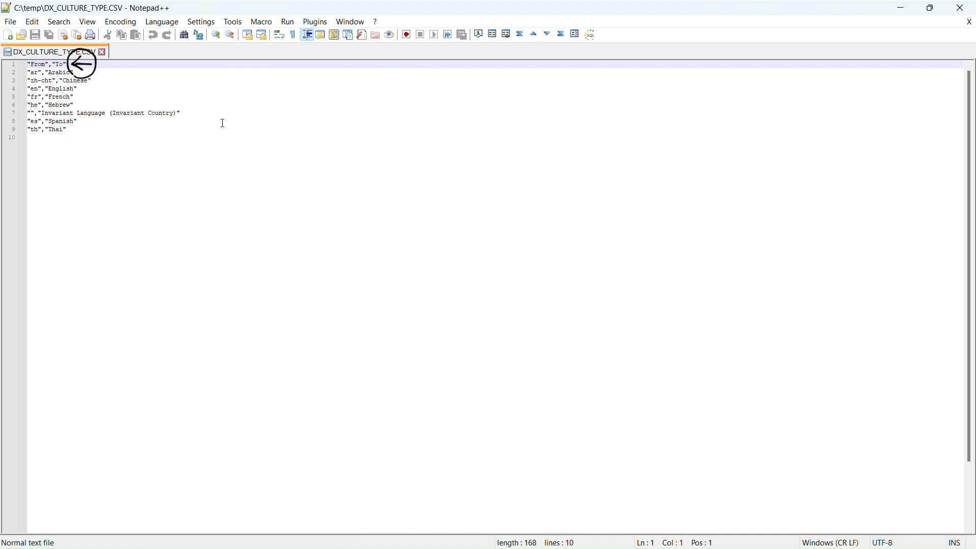
{"action": "key", "text": "alt+F4"}
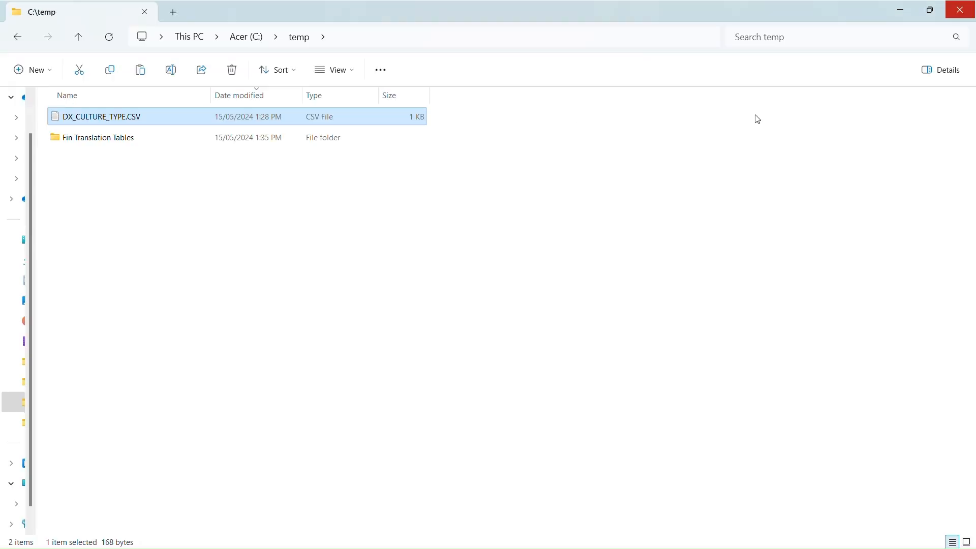
{"action": "left_click", "coordinate": [959, 8]}
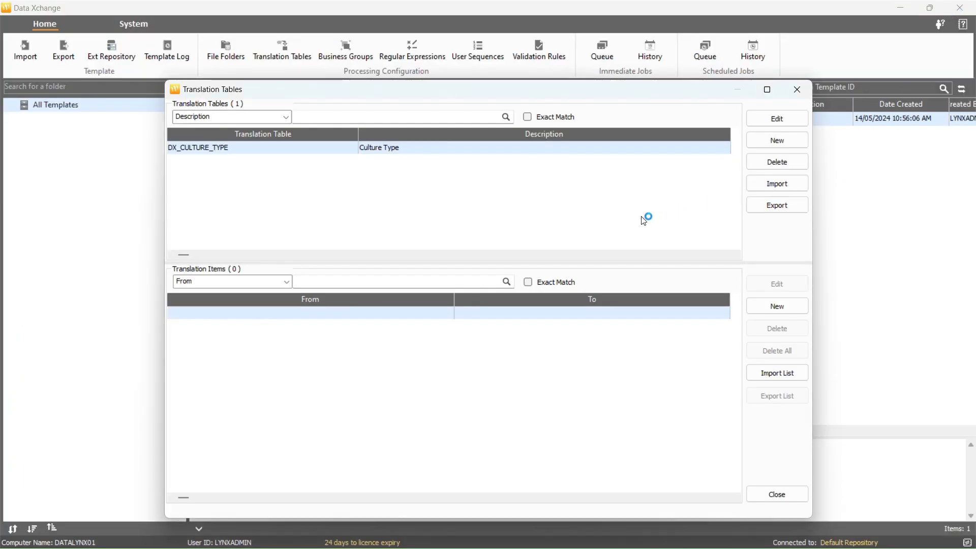
Import the translation items from C:\temp\DX_CULTURE_TYPE.CSV into DX_CULTURE_TYPE, with Has Header enabled
{"action": "left_click", "coordinate": [768, 376]}
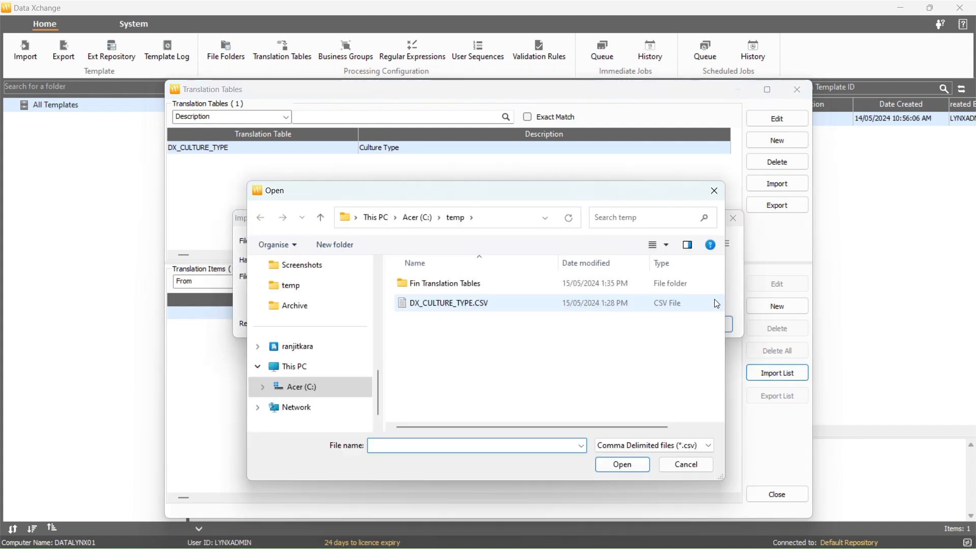
{"action": "left_click", "coordinate": [672, 311]}
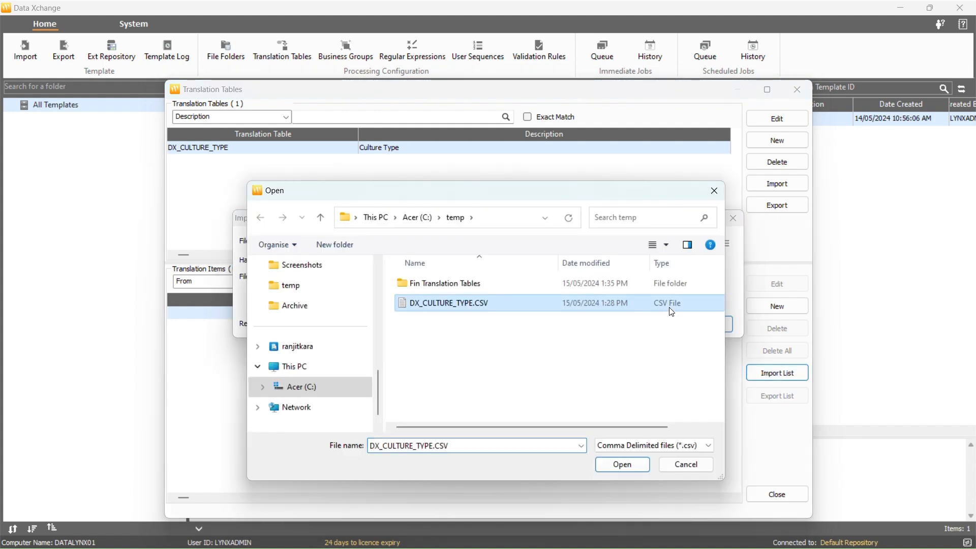
{"action": "left_click", "coordinate": [603, 464]}
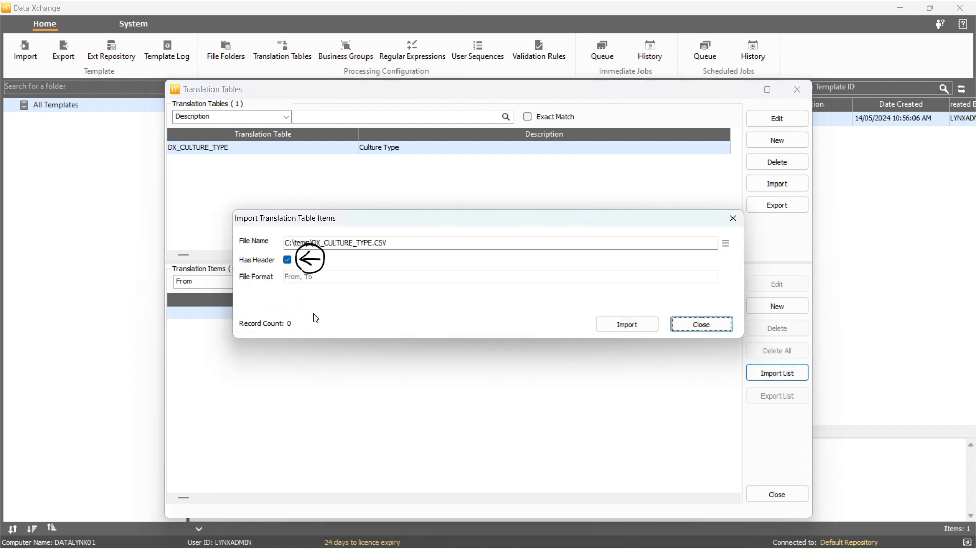
{"action": "left_click", "coordinate": [627, 325]}
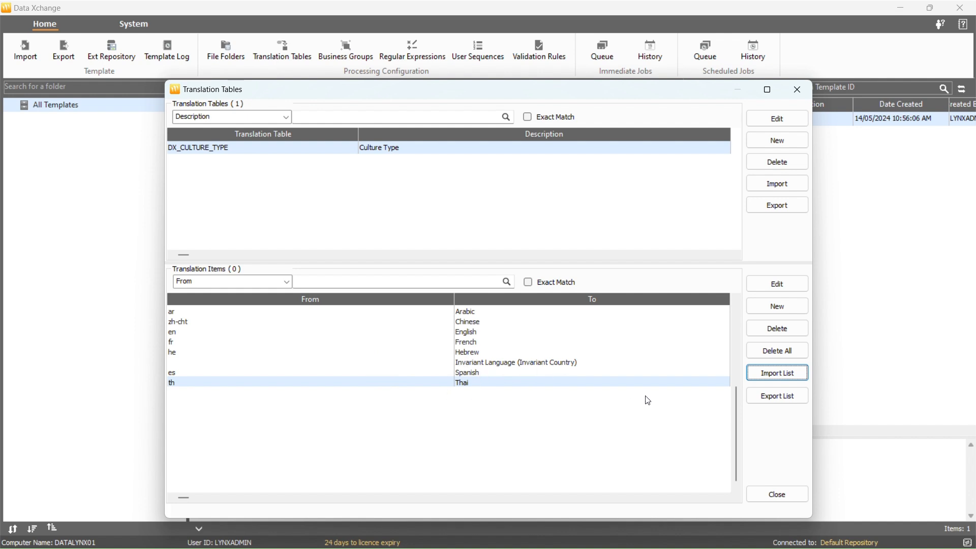
Export the translation items list to C:\temp as DX_CULTURE_TYPE_EXPORT.csv
{"action": "left_click", "coordinate": [760, 400]}
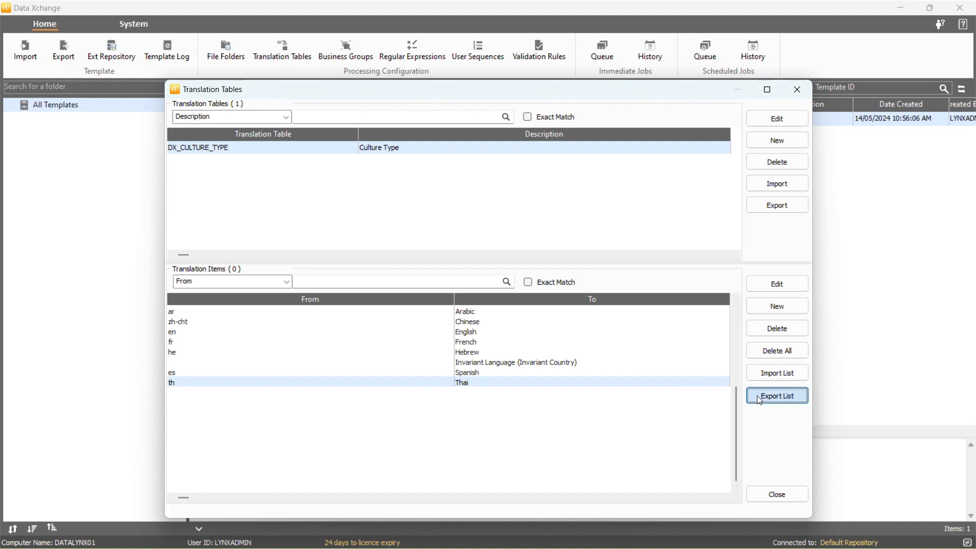
{"action": "scroll", "coordinate": [574, 385], "scroll_direction": "down", "scroll_amount": 1}
{"action": "double_click", "coordinate": [497, 372]}
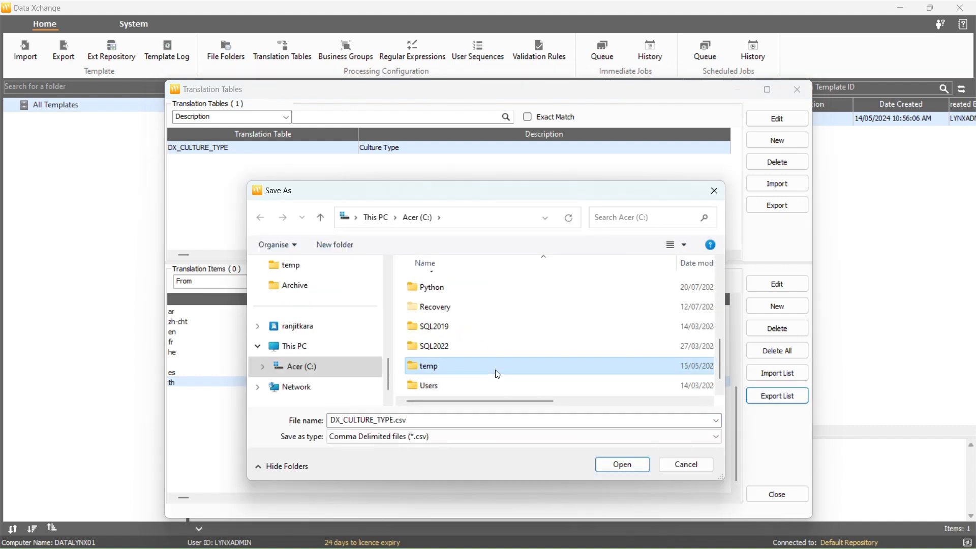
{"action": "left_click", "coordinate": [394, 420]}
{"action": "left_click", "coordinate": [395, 420]}
{"action": "type", "text": "_EXPORT"}
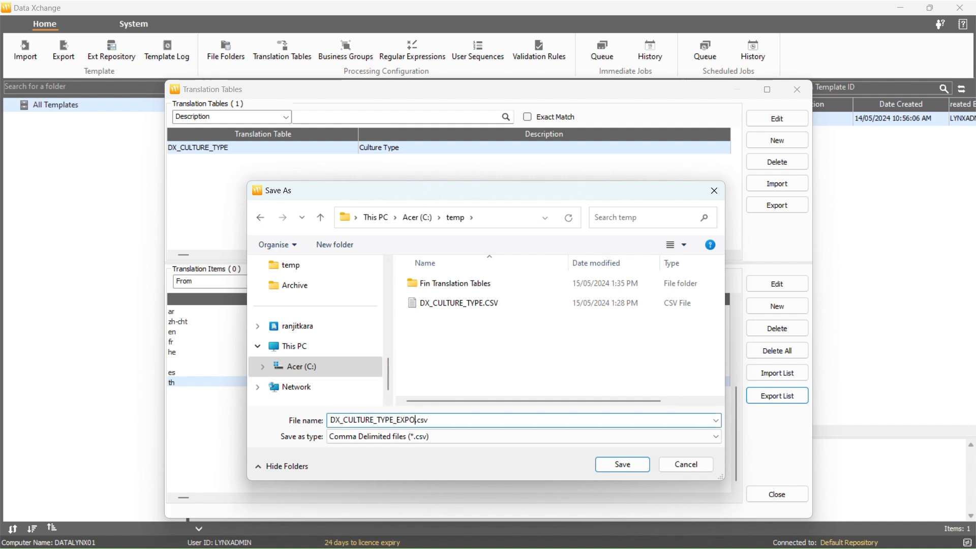
{"action": "left_click", "coordinate": [611, 465]}
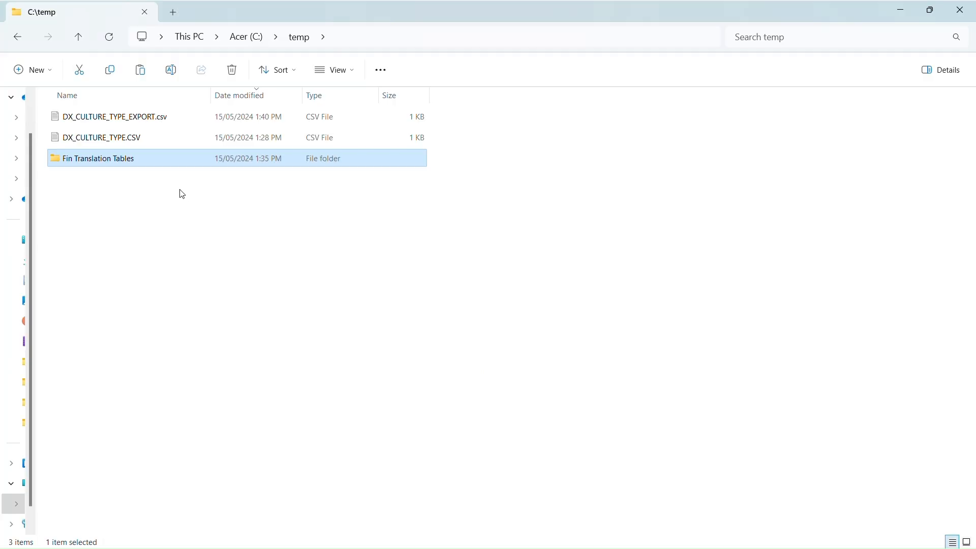
Check the Fin Translation Tables folder in C:\temp, then import its translation tables into Data Xchange with the Merge option
{"action": "double_click", "coordinate": [185, 157]}
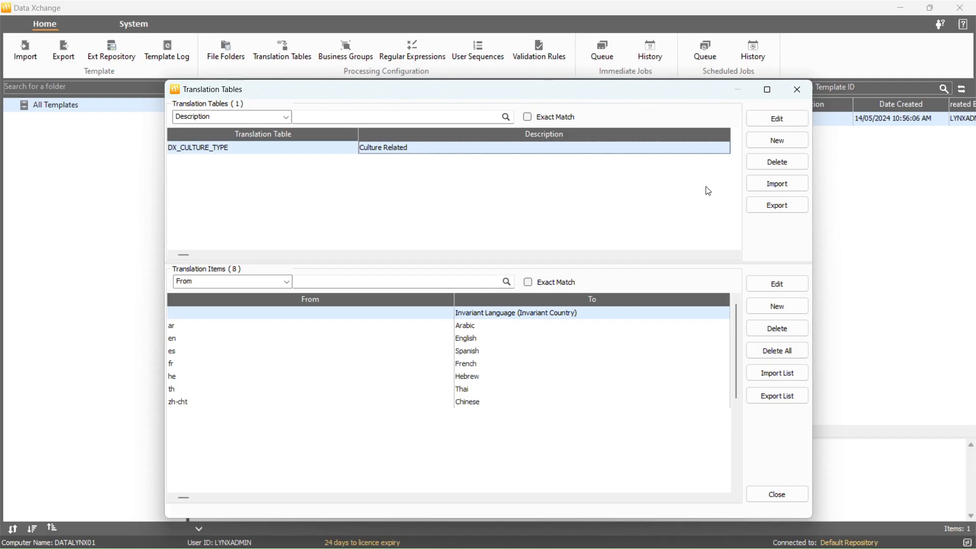
{"action": "left_click", "coordinate": [753, 189]}
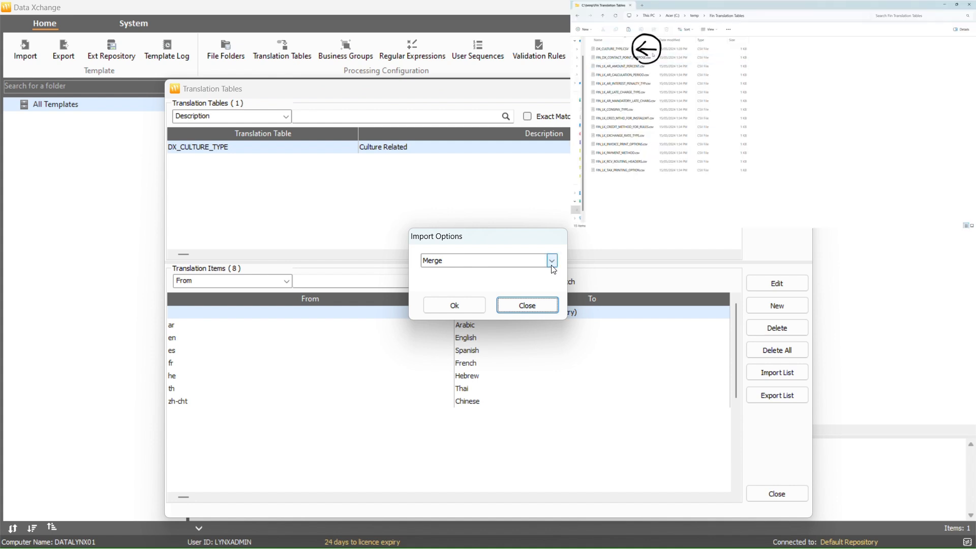
{"action": "left_click", "coordinate": [553, 265]}
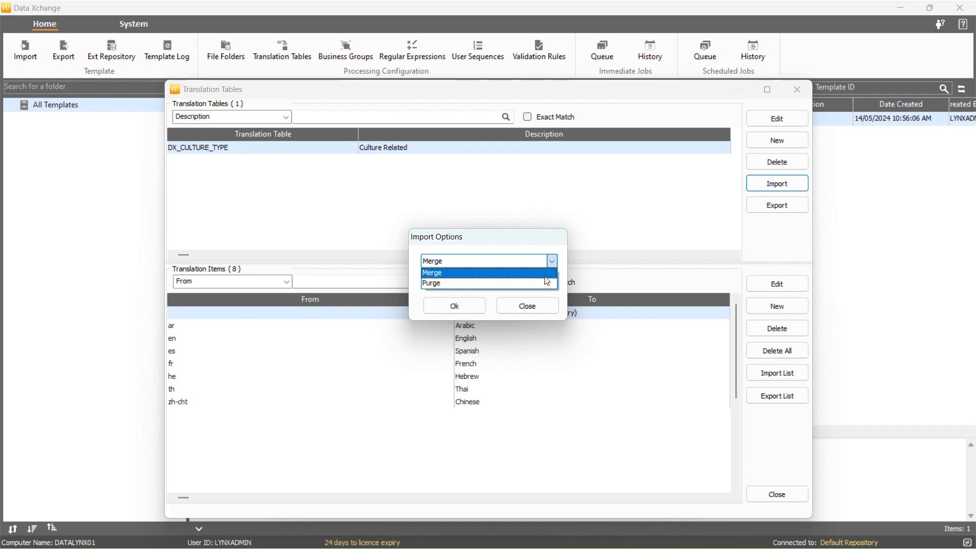
{"action": "left_click", "coordinate": [546, 276]}
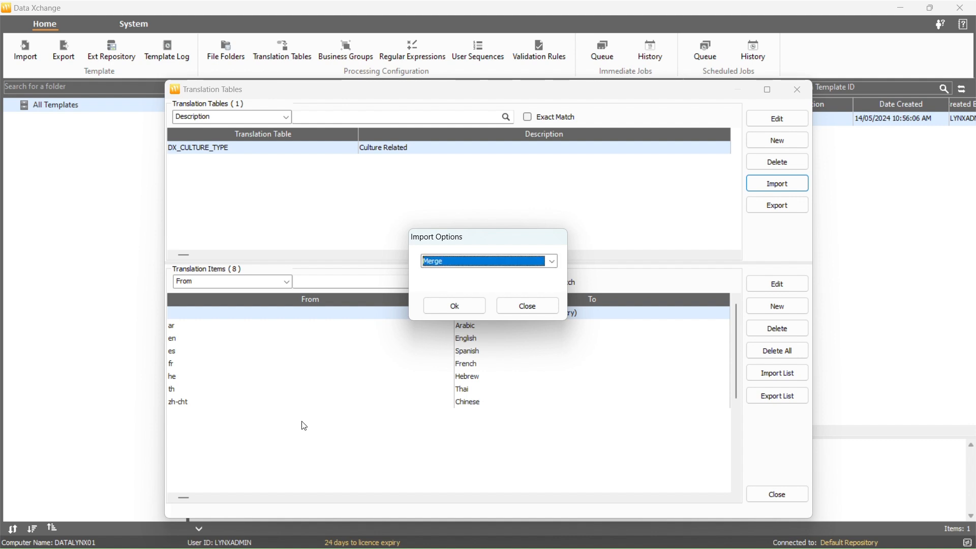
{"action": "left_click", "coordinate": [464, 309]}
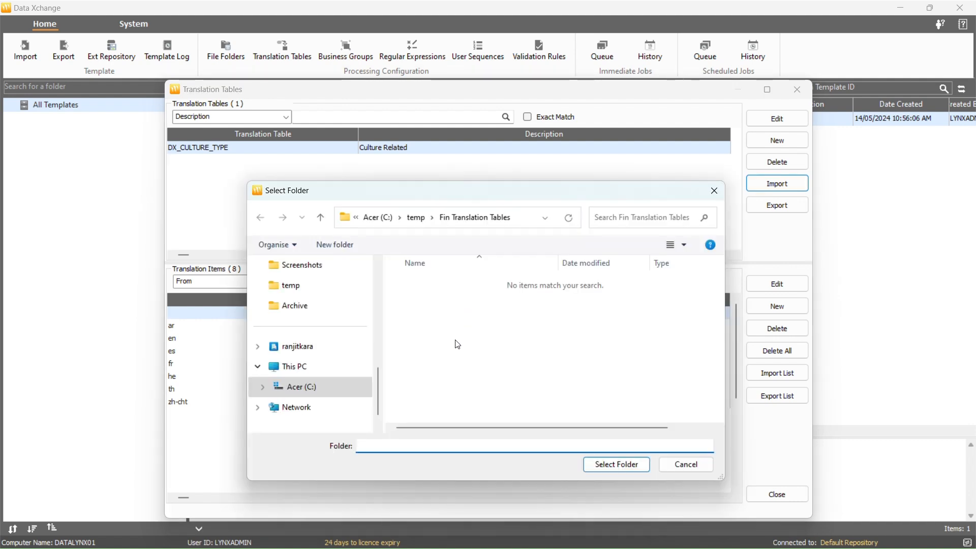
{"action": "left_click", "coordinate": [421, 286]}
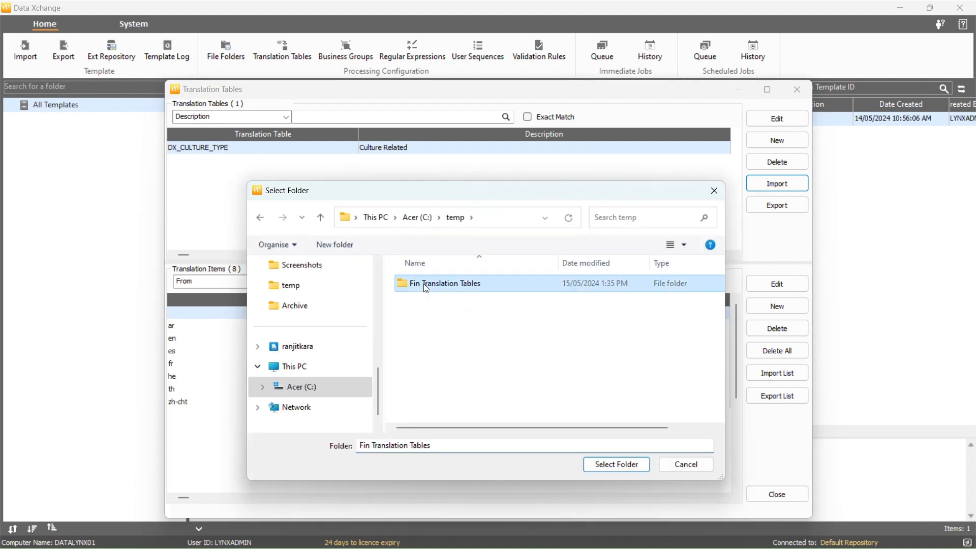
{"action": "left_click", "coordinate": [607, 462]}
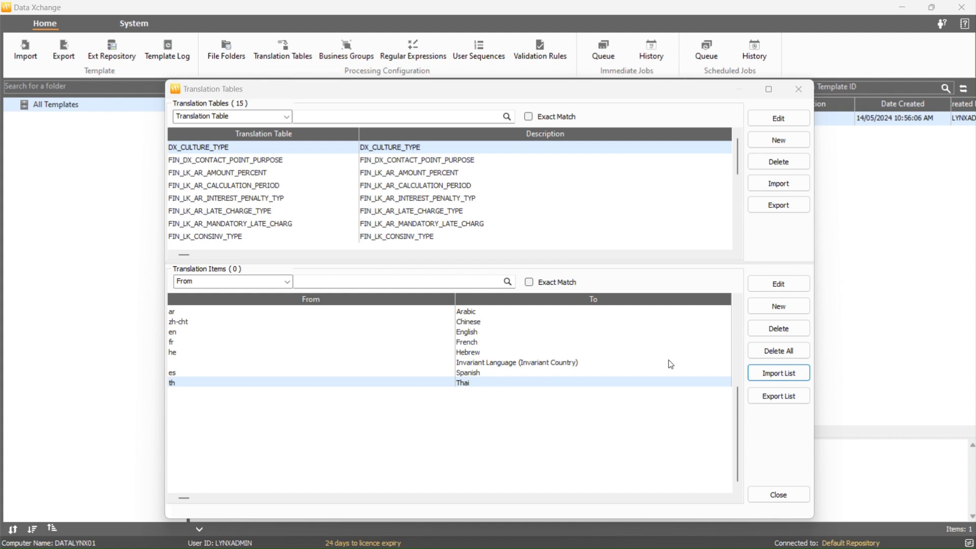
Import the translation tables from the C:\temp folder using the Purge option
{"action": "left_click", "coordinate": [761, 186]}
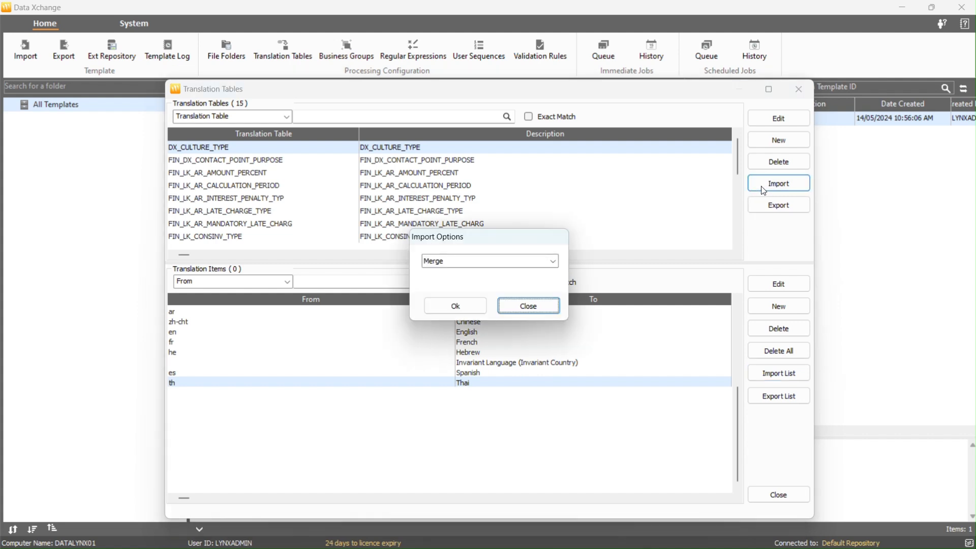
{"action": "left_click", "coordinate": [554, 265]}
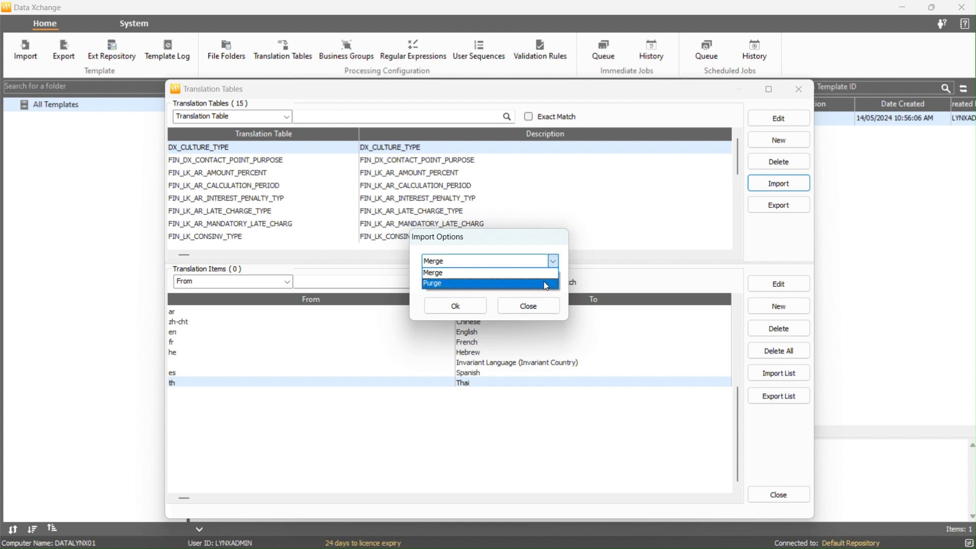
{"action": "left_click", "coordinate": [546, 284]}
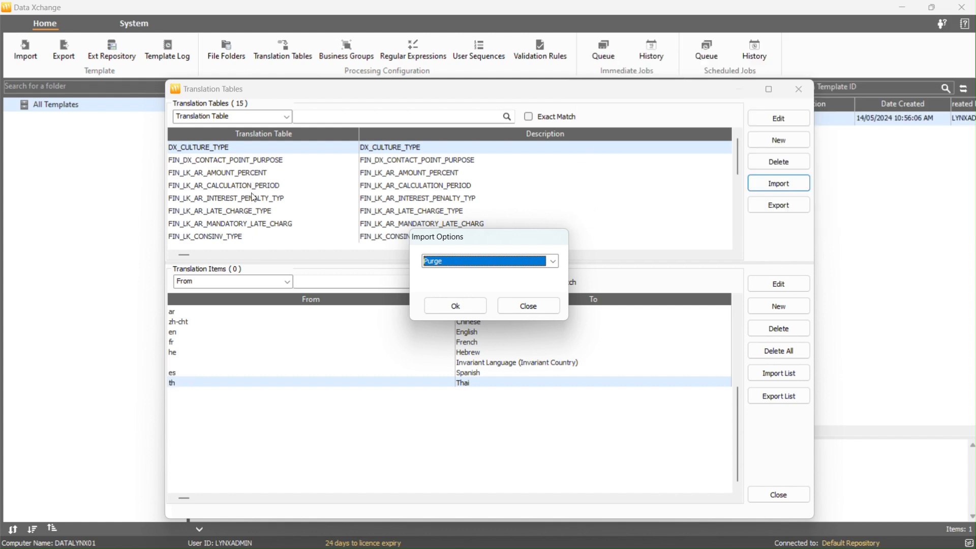
{"action": "left_click", "coordinate": [462, 308]}
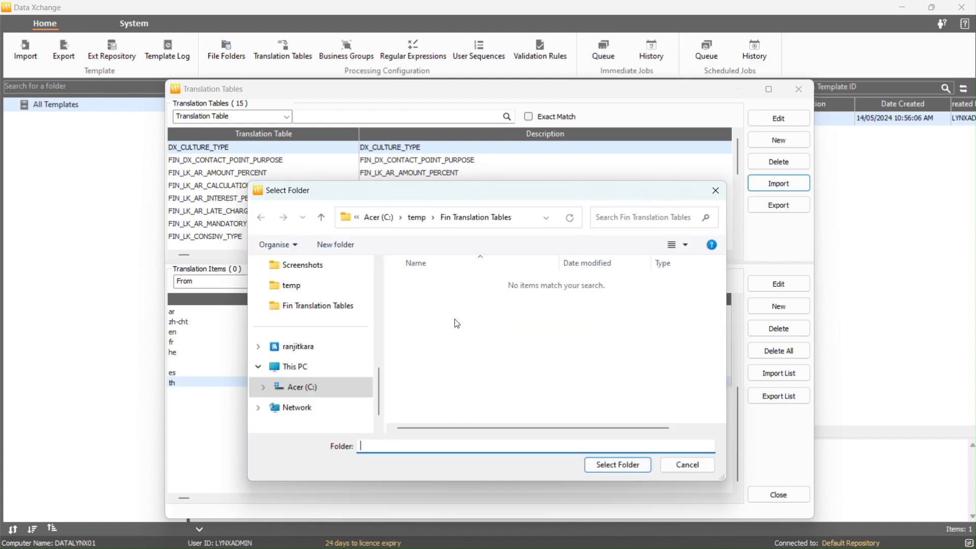
{"action": "left_click", "coordinate": [415, 219]}
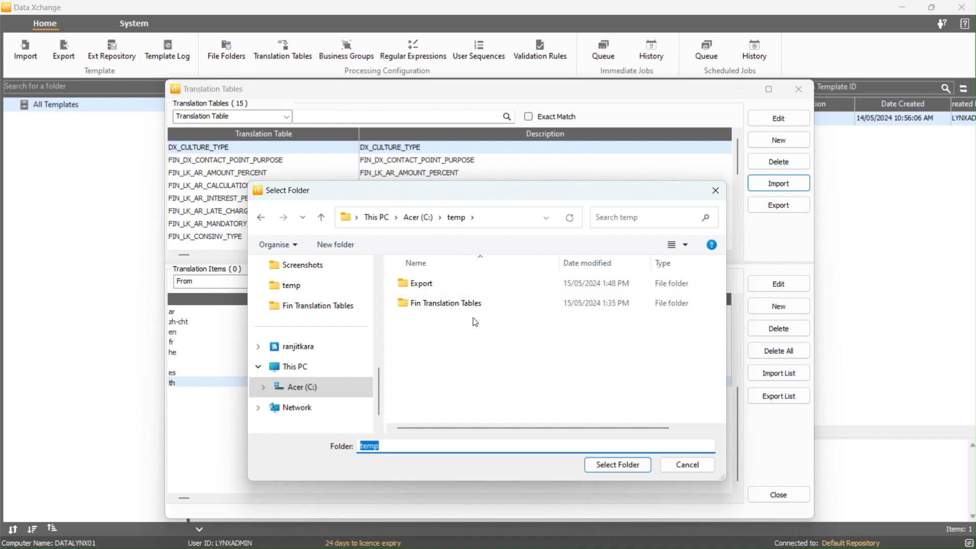
{"action": "left_click", "coordinate": [596, 467]}
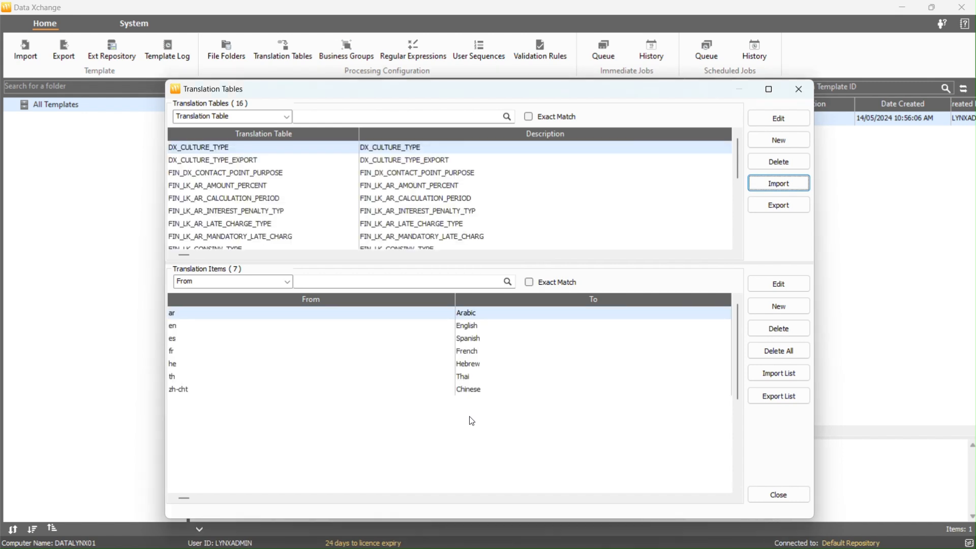
Examine the items of DX_CULTURE_TYPE and go through the imported FIN translation tables and their From/To items
{"action": "left_click", "coordinate": [213, 369]}
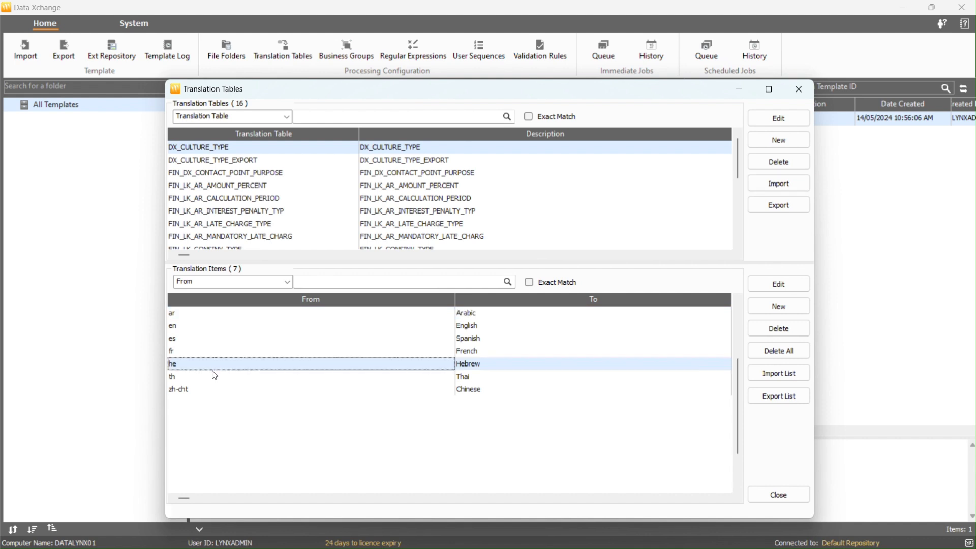
{"action": "left_click", "coordinate": [212, 385]}
{"action": "key", "text": "Up"}
{"action": "key", "text": "Up"}
{"action": "key", "text": "Up"}
{"action": "key", "text": "Down"}
{"action": "key", "text": "Down"}
{"action": "key", "text": "Down"}
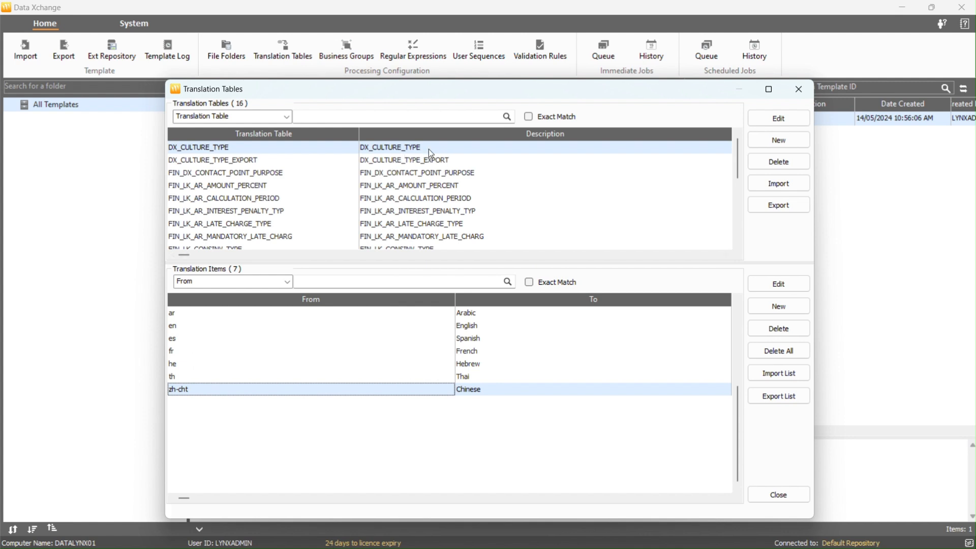
{"action": "key", "text": "Down"}
{"action": "key", "text": "Down"}
{"action": "key", "text": "Down"}
{"action": "key", "text": "Down"}
{"action": "key", "text": "Down"}
{"action": "key", "text": "Down"}
{"action": "key", "text": "Down"}
{"action": "key", "text": "Down"}
{"action": "key", "text": "Down"}
{"action": "key", "text": "Down"}
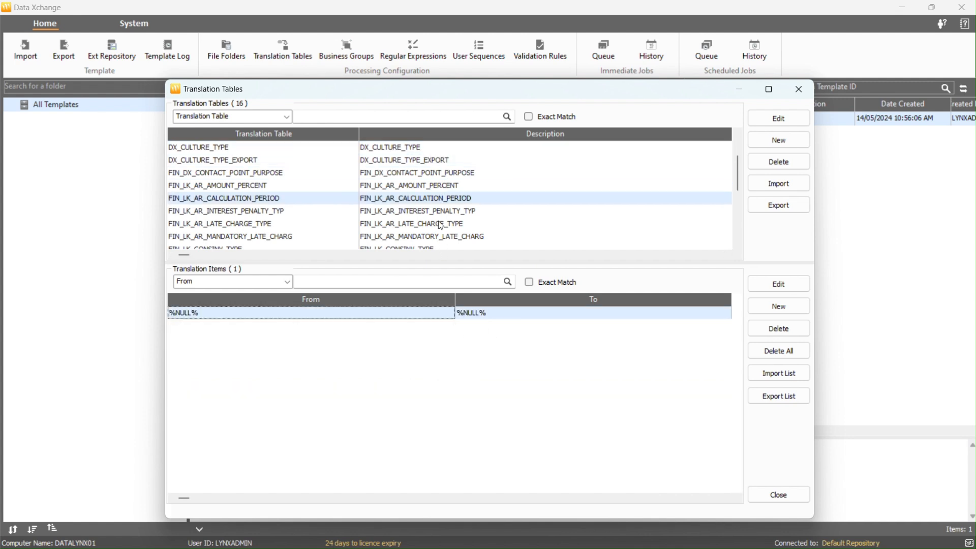
{"action": "key", "text": "Down"}
{"action": "key", "text": "Down"}
{"action": "key", "text": "Down"}
{"action": "key", "text": "Down"}
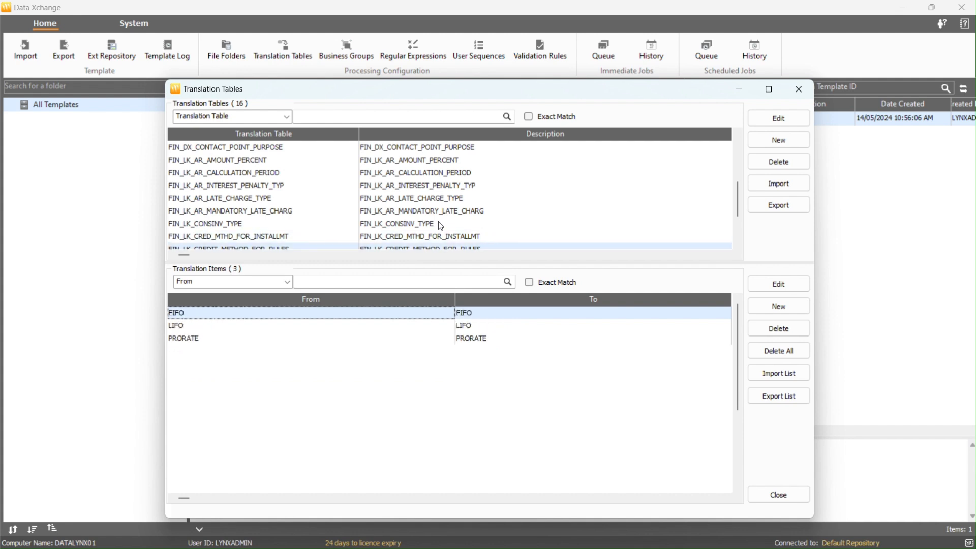
{"action": "key", "text": "Up"}
{"action": "key", "text": "Up"}
{"action": "key", "text": "Up"}
{"action": "key", "text": "Up"}
{"action": "key", "text": "Up"}
{"action": "key", "text": "Up"}
{"action": "key", "text": "Up"}
{"action": "key", "text": "Up"}
{"action": "key", "text": "Up"}
{"action": "key", "text": "Up"}
{"action": "key", "text": "Up"}
{"action": "key", "text": "Up"}
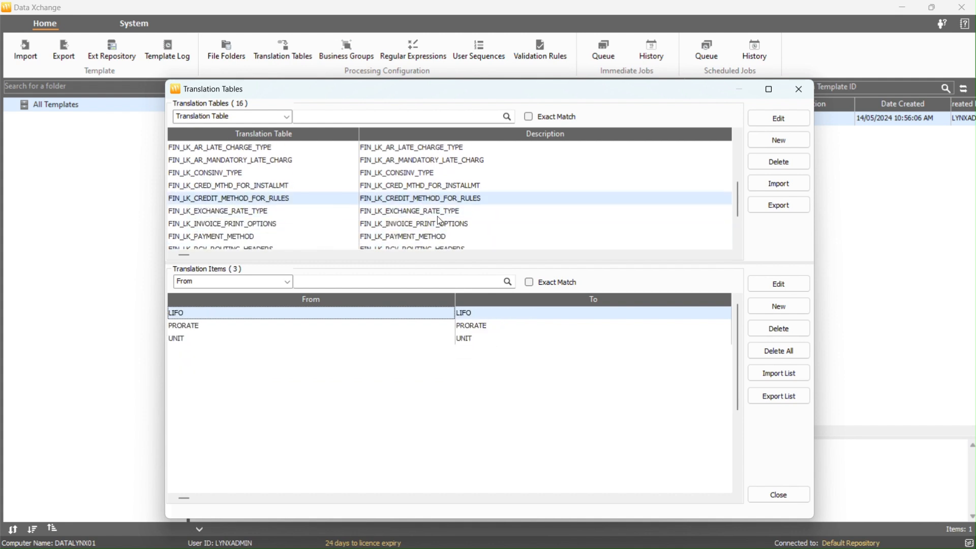
{"action": "key", "text": "Up"}
{"action": "key", "text": "Up"}
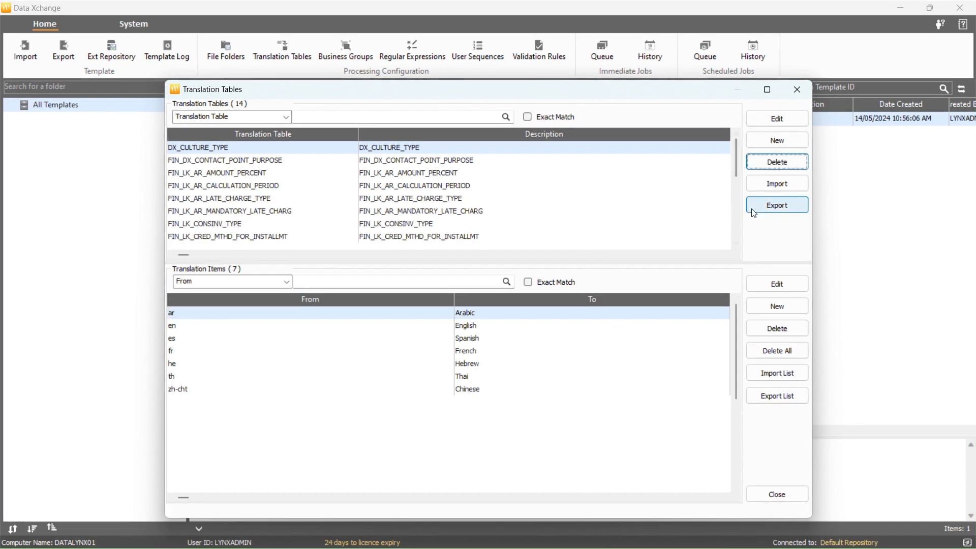
Export all translation tables to the C:\temp\Export folder
{"action": "left_click", "coordinate": [753, 210]}
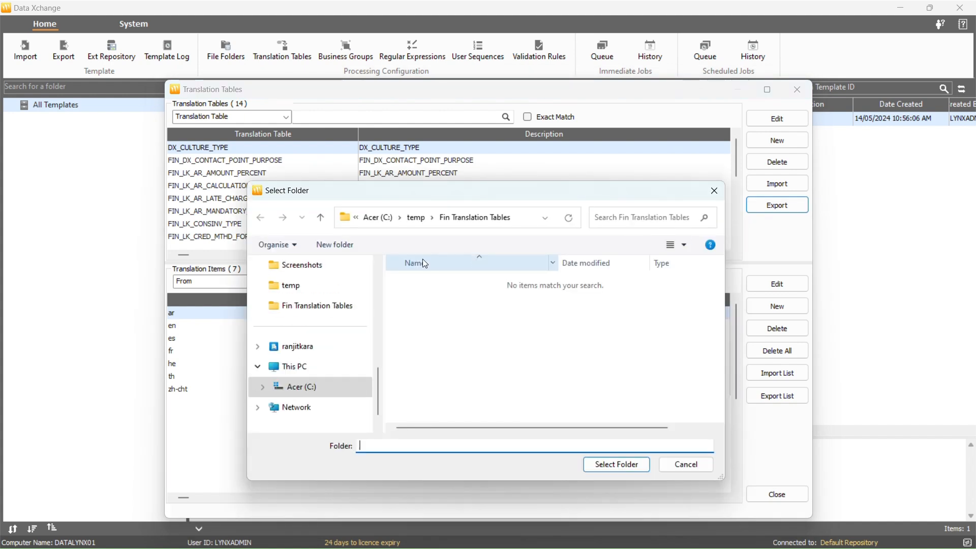
{"action": "left_click", "coordinate": [458, 287]}
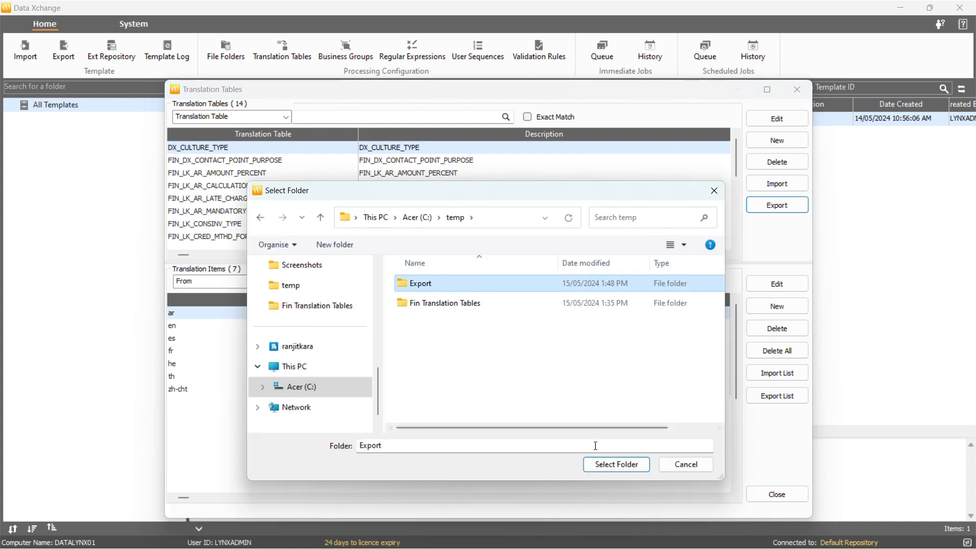
{"action": "left_click", "coordinate": [612, 464]}
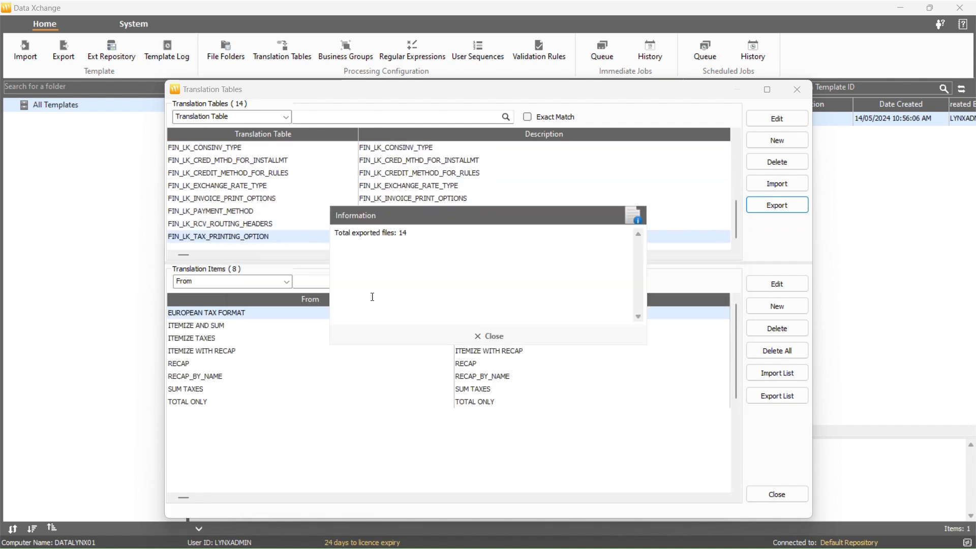
{"action": "left_click", "coordinate": [495, 337]}
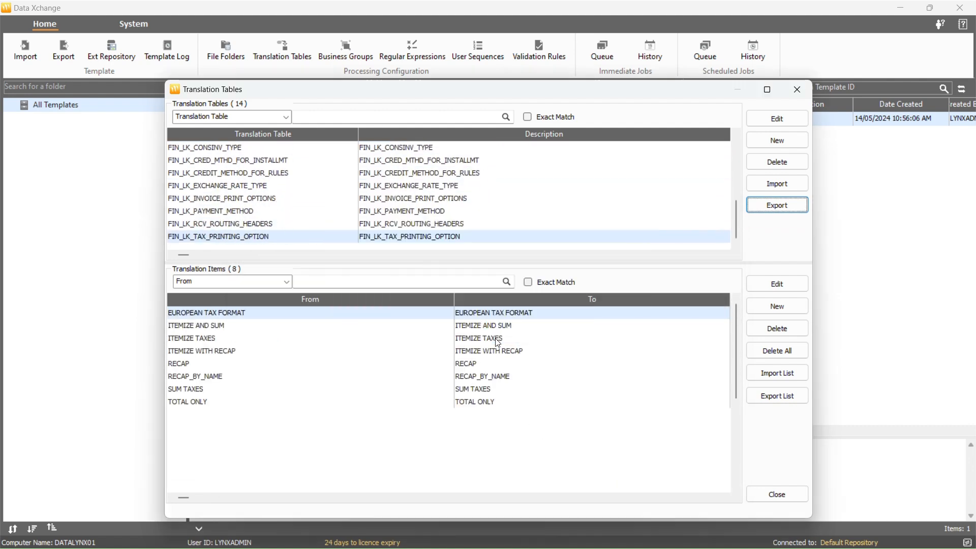
Rename the DX_CULTURE_TYPE translation table to AW_CULTURE_TYPE and set its description to Culture Type
{"action": "left_click_drag", "start_coordinate": [737, 236], "coordinate": [722, 154]}
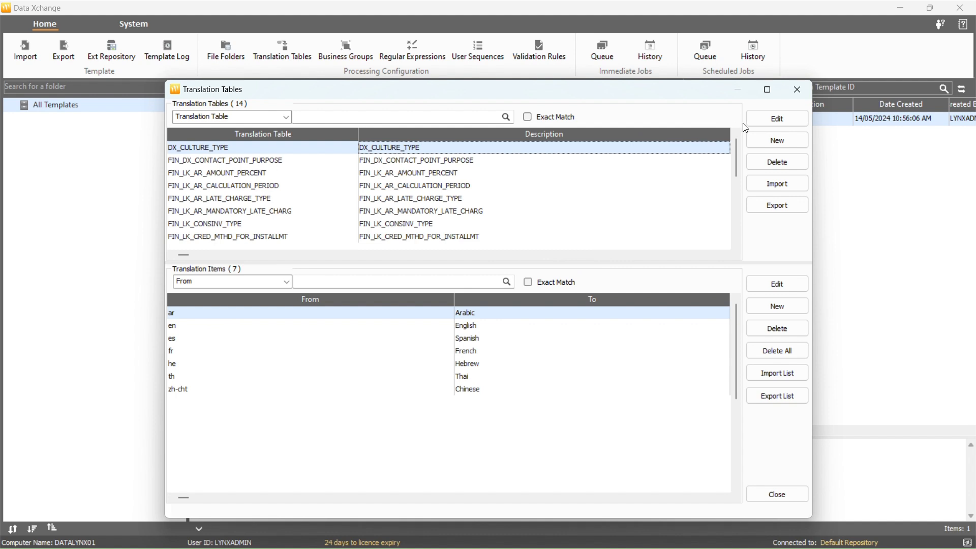
{"action": "left_click", "coordinate": [766, 121]}
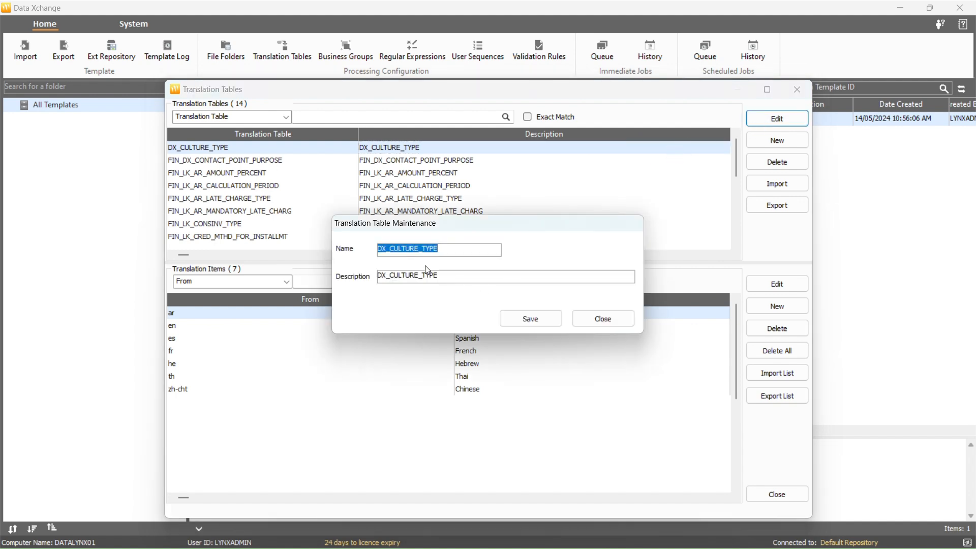
{"action": "left_click_drag", "start_coordinate": [394, 251], "coordinate": [377, 251]}
{"action": "type", "text": "AW"}
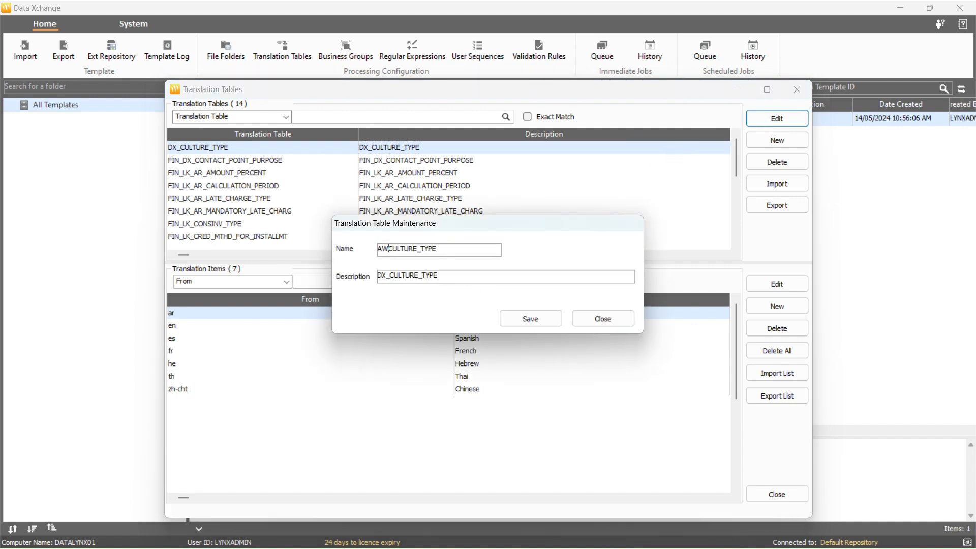
{"action": "key", "text": "Tab"}
{"action": "type", "text": "Cultu"}
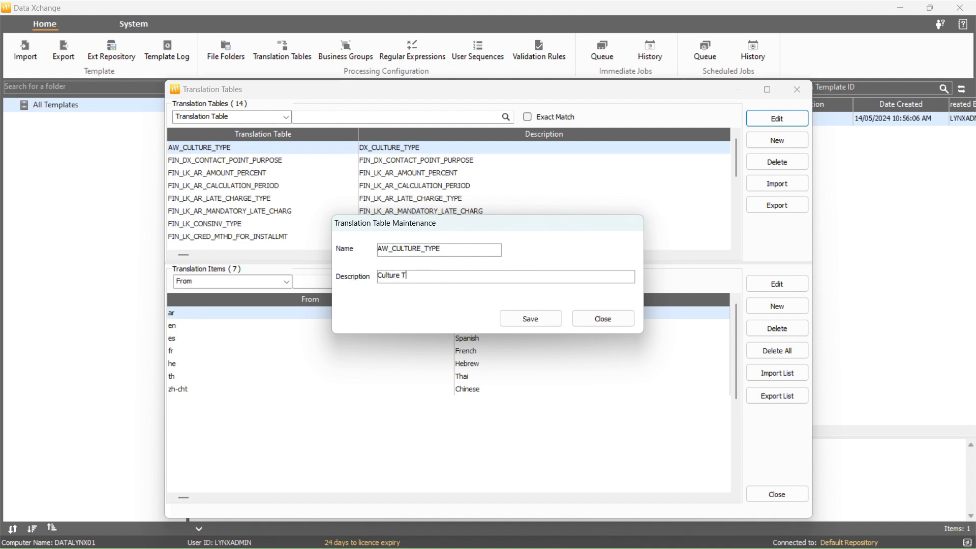
{"action": "left_click", "coordinate": [517, 314]}
Delete the FIN_DX_CONTACT_POINT_PURPOSE translation table
{"action": "left_click", "coordinate": [419, 161]}
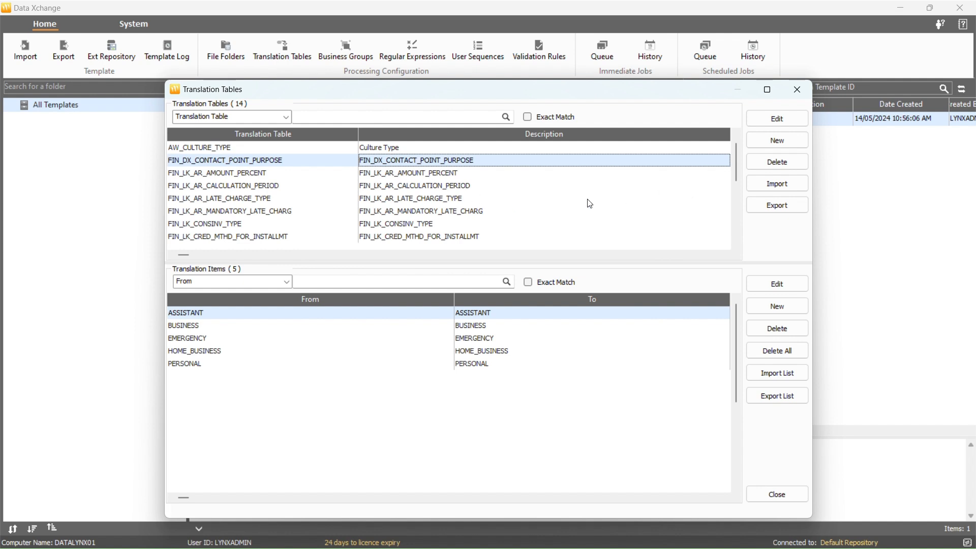
{"action": "left_click", "coordinate": [756, 163]}
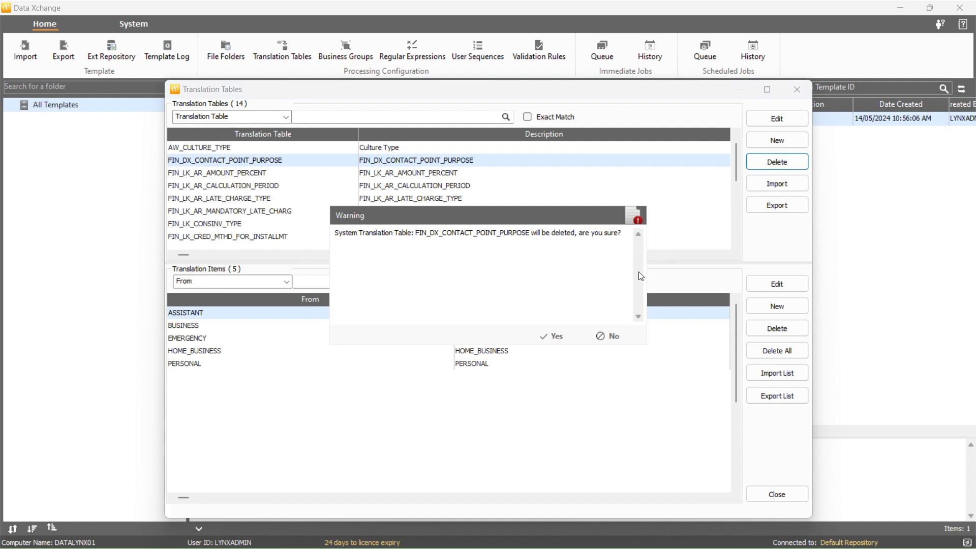
{"action": "left_click", "coordinate": [563, 336]}
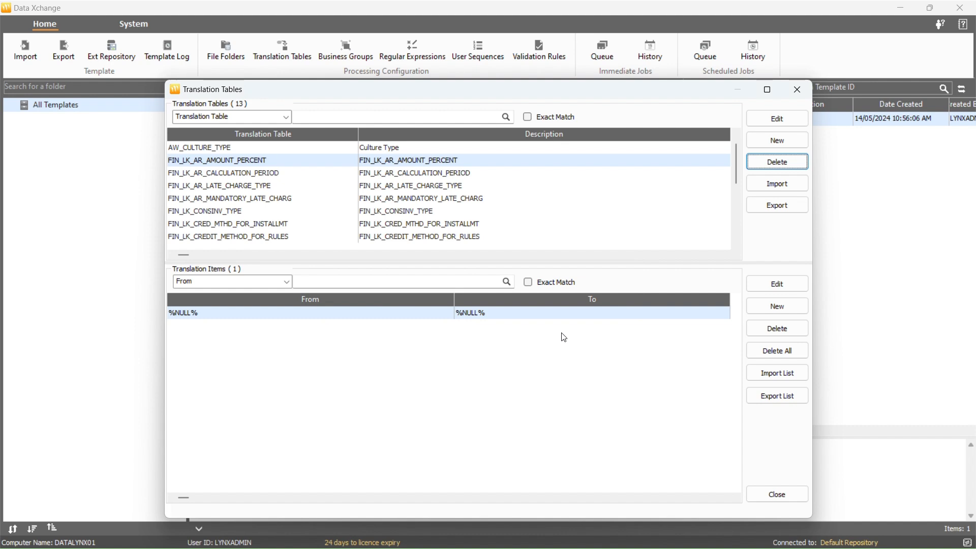